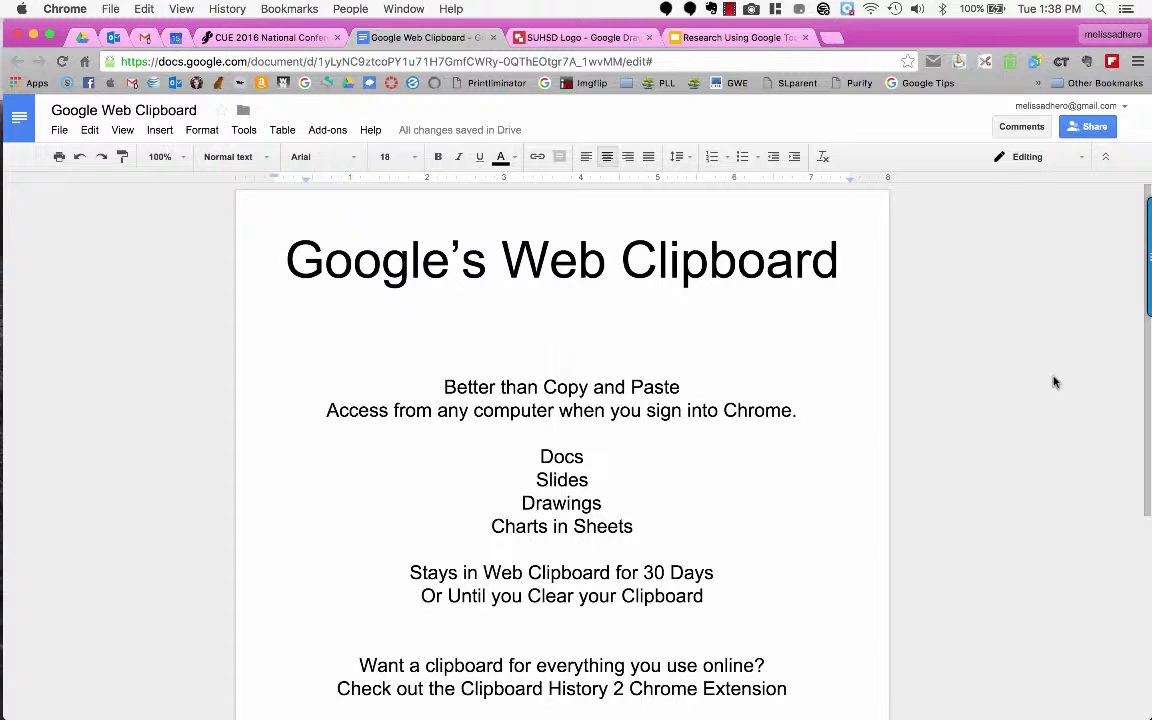
# - Switch to the 'SUHSD Logo - Google Drawings' tab showing the district seal
pyautogui.click(607, 40)
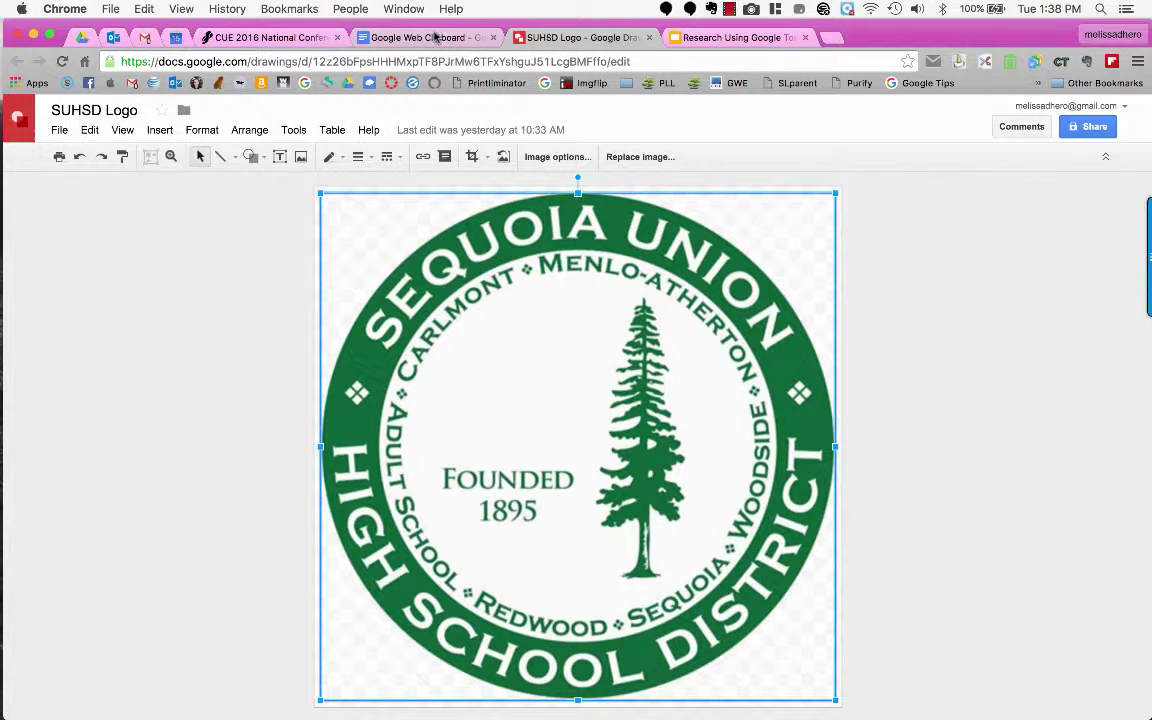
# - Return to the 'Google Web Clipboard' document tab
pyautogui.click(435, 38)
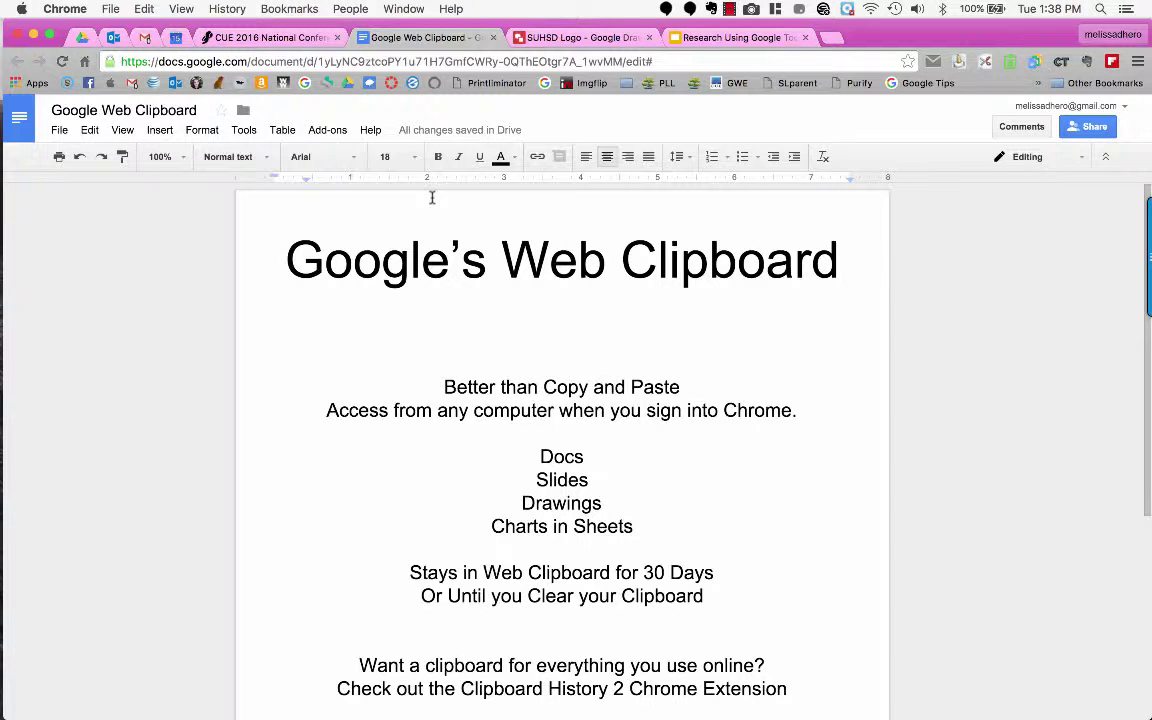
# - Paste the SUHSD seal below the title, shrink it to about half size, then delete it
pyautogui.press('super+v')
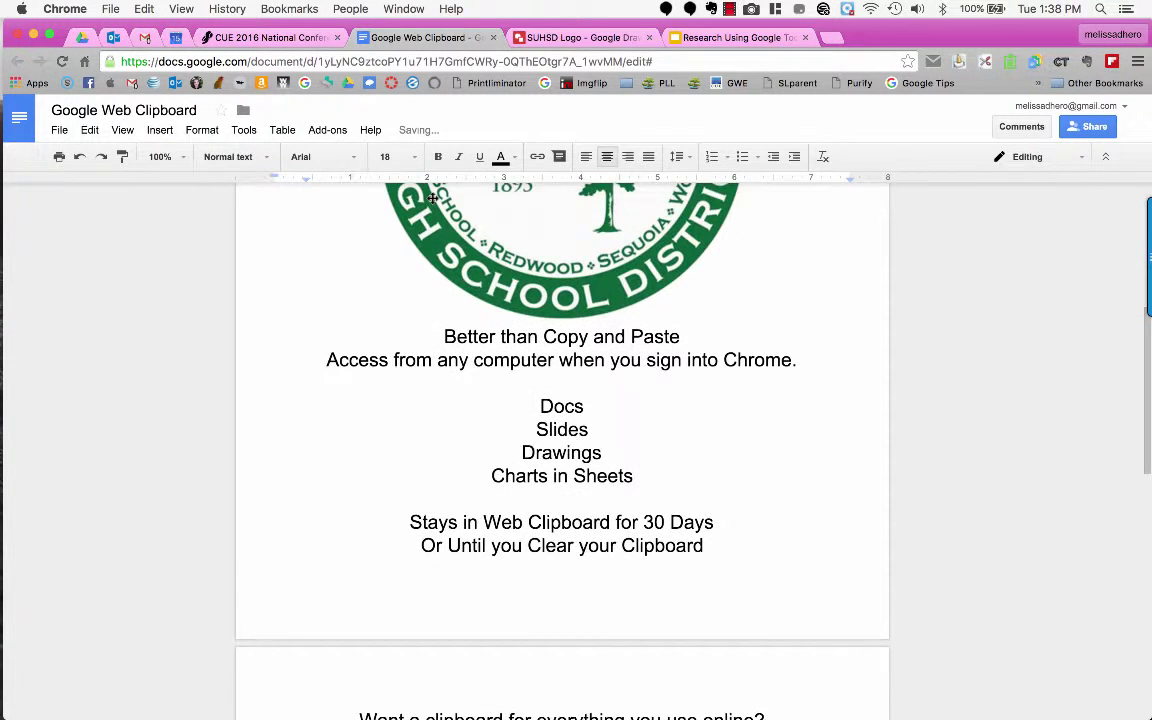
pyautogui.scroll(3, 432, 198)
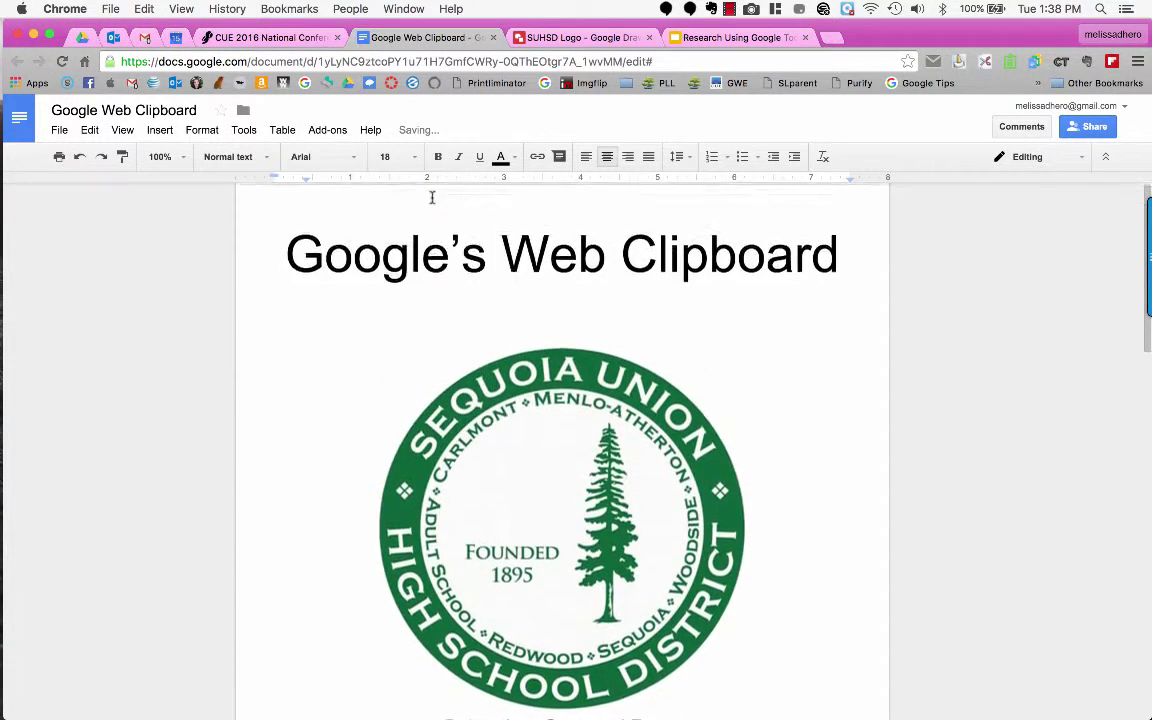
pyautogui.scroll(-1, 540, 383)
pyautogui.click(540, 383)
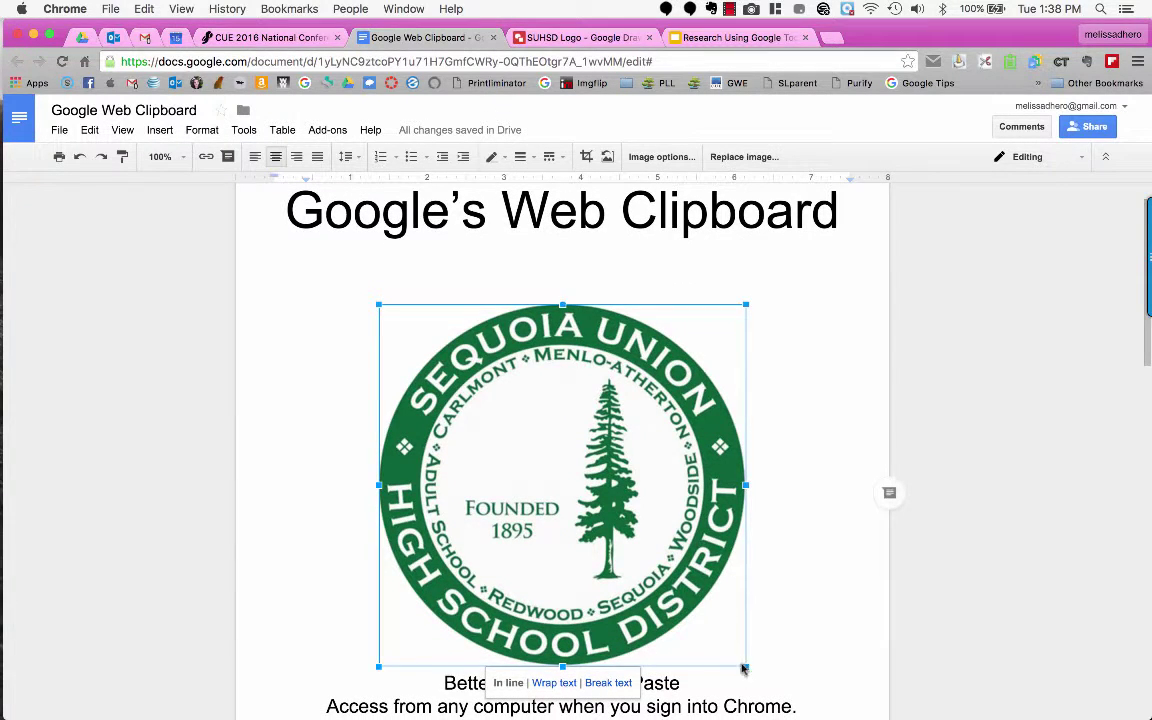
pyautogui.moveTo(745, 665); pyautogui.dragTo(543, 435)
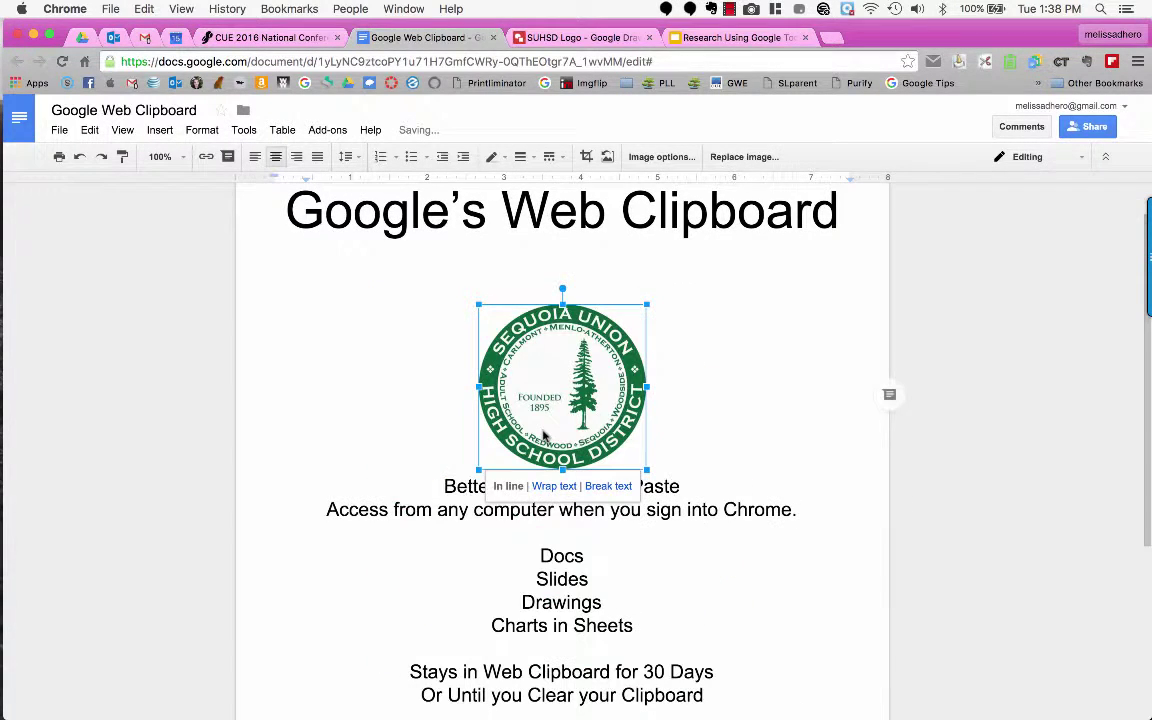
pyautogui.click(723, 394)
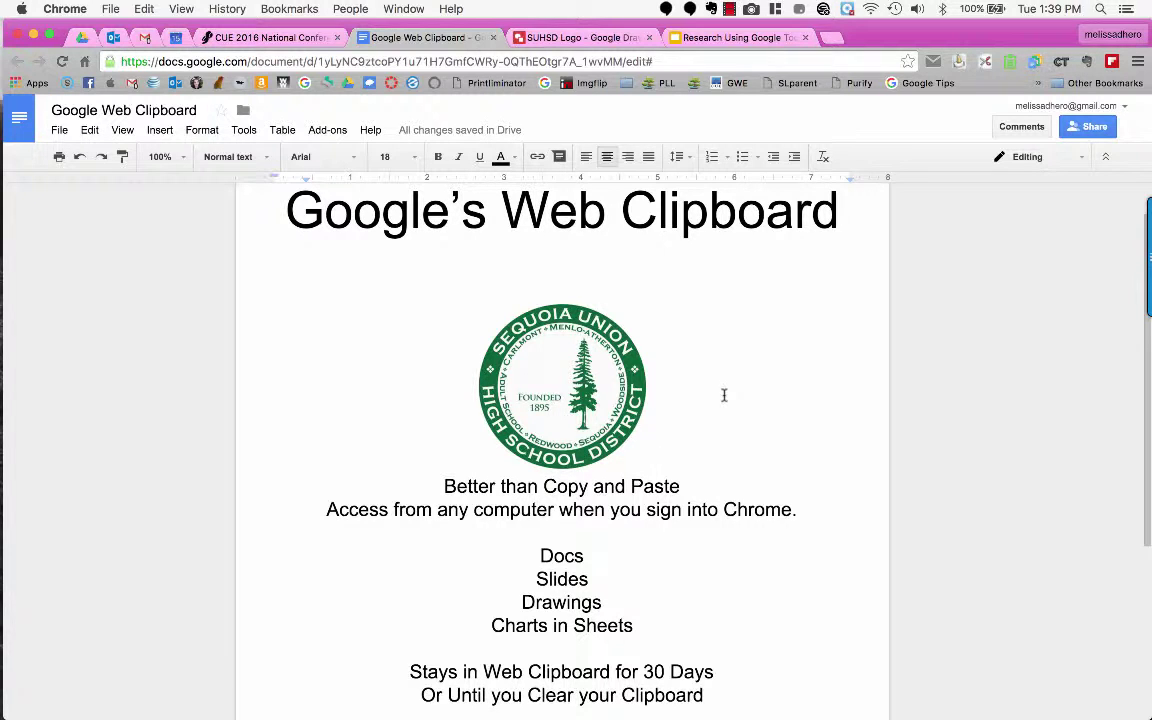
pyautogui.press('BackSpace')
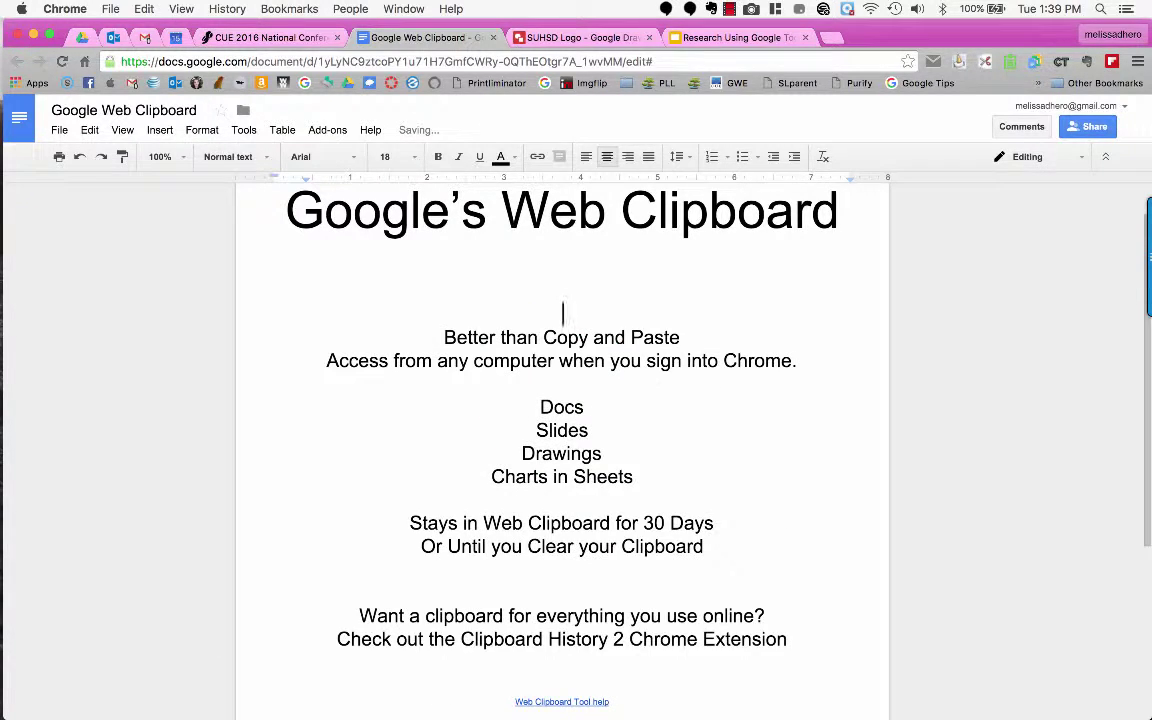
pyautogui.click(248, 283)
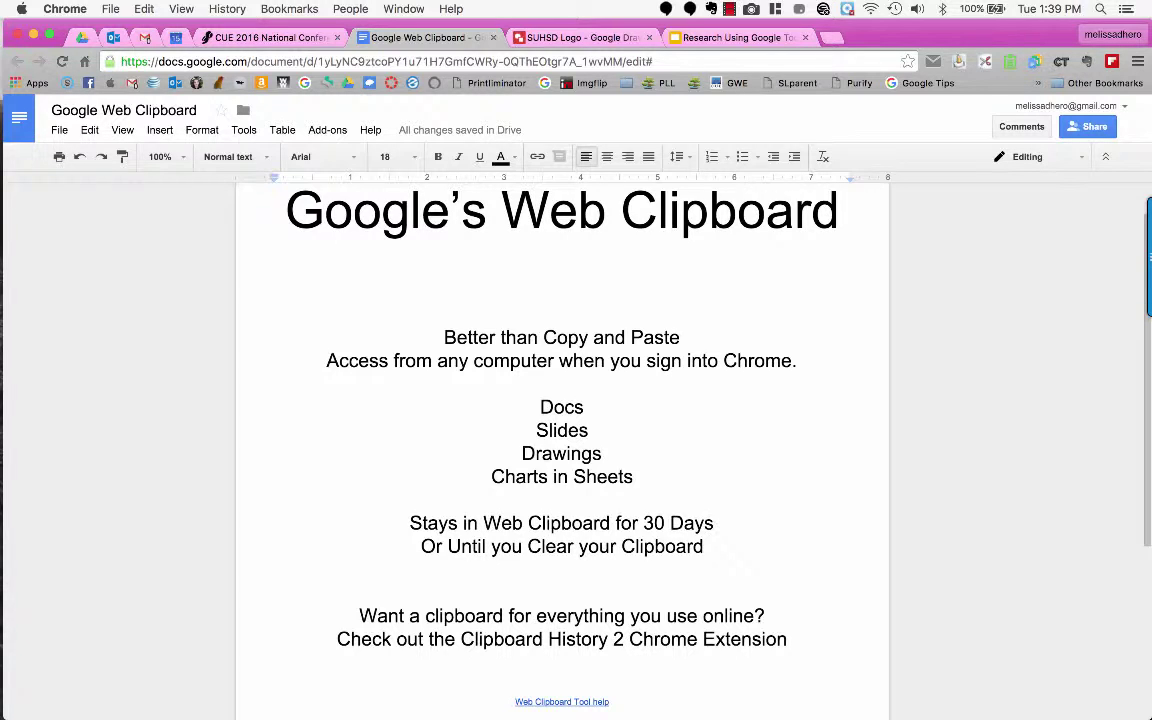
# - In the SUHSD Logo drawing, copy the seal shape to the web clipboard, then return to the doc
pyautogui.click(580, 38)
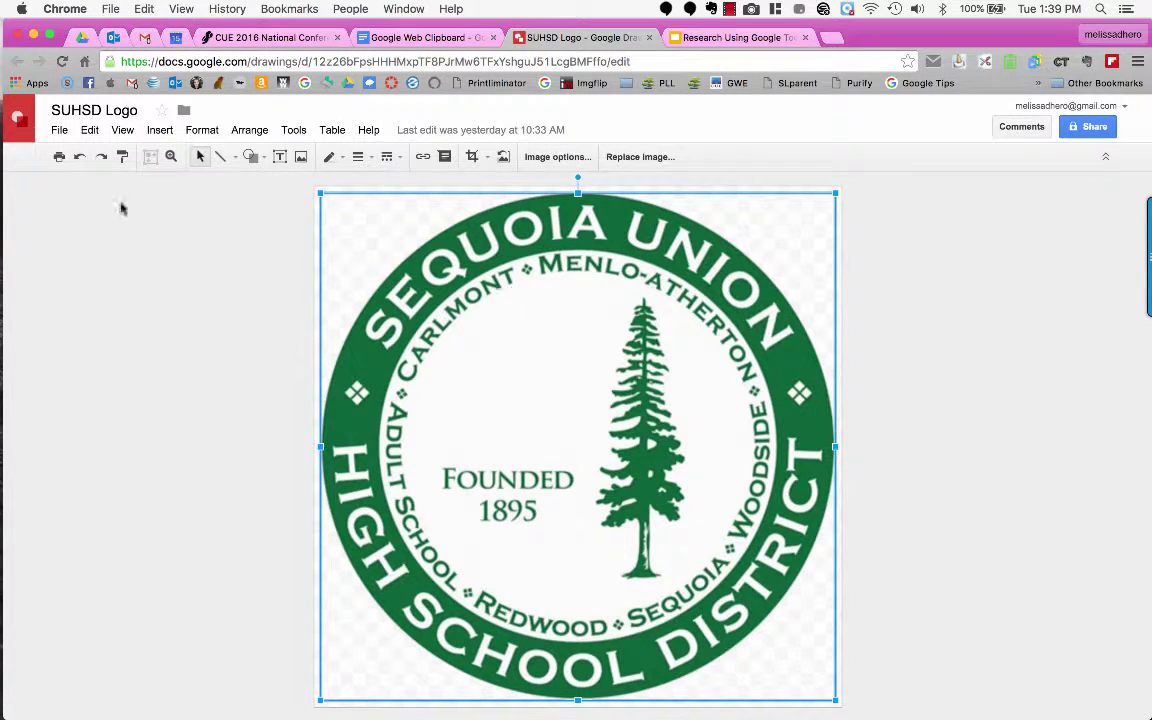
pyautogui.click(90, 130)
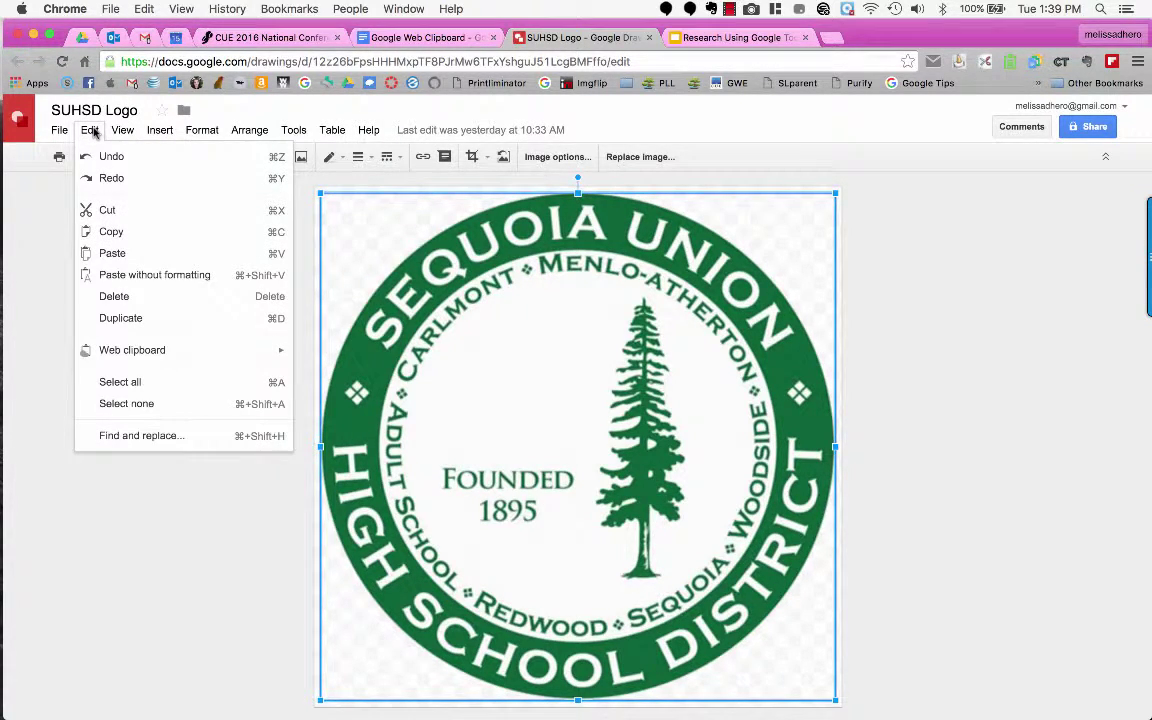
pyautogui.moveTo(148, 352)
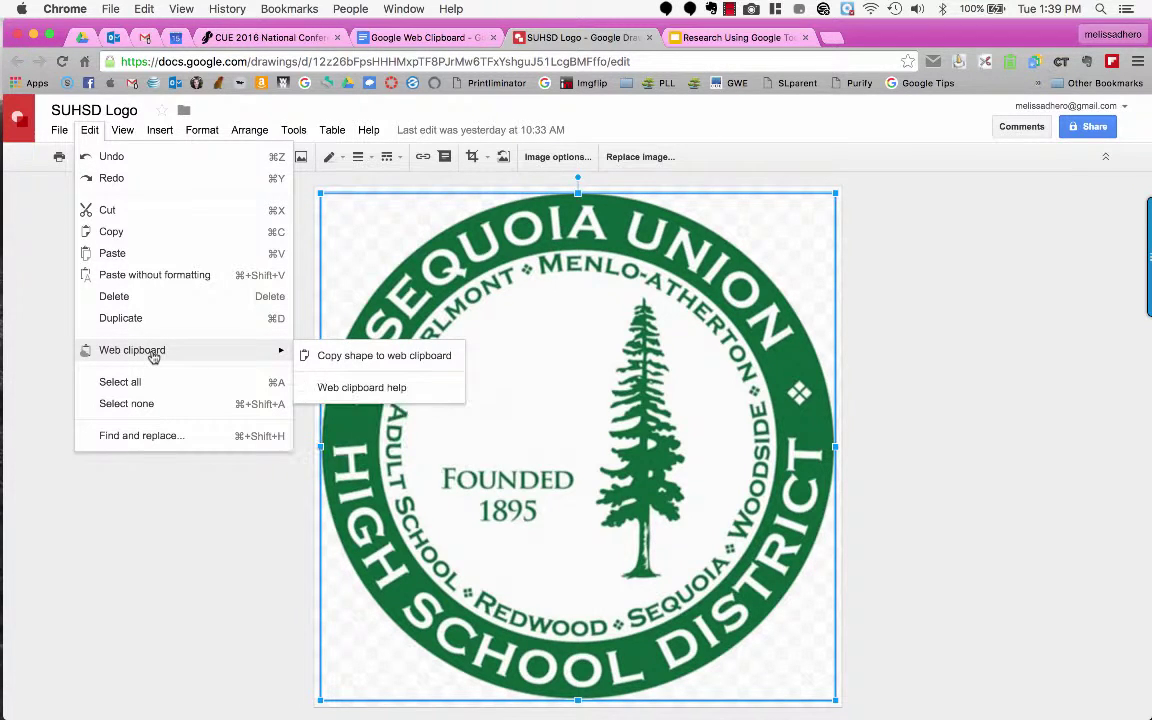
pyautogui.click(324, 360)
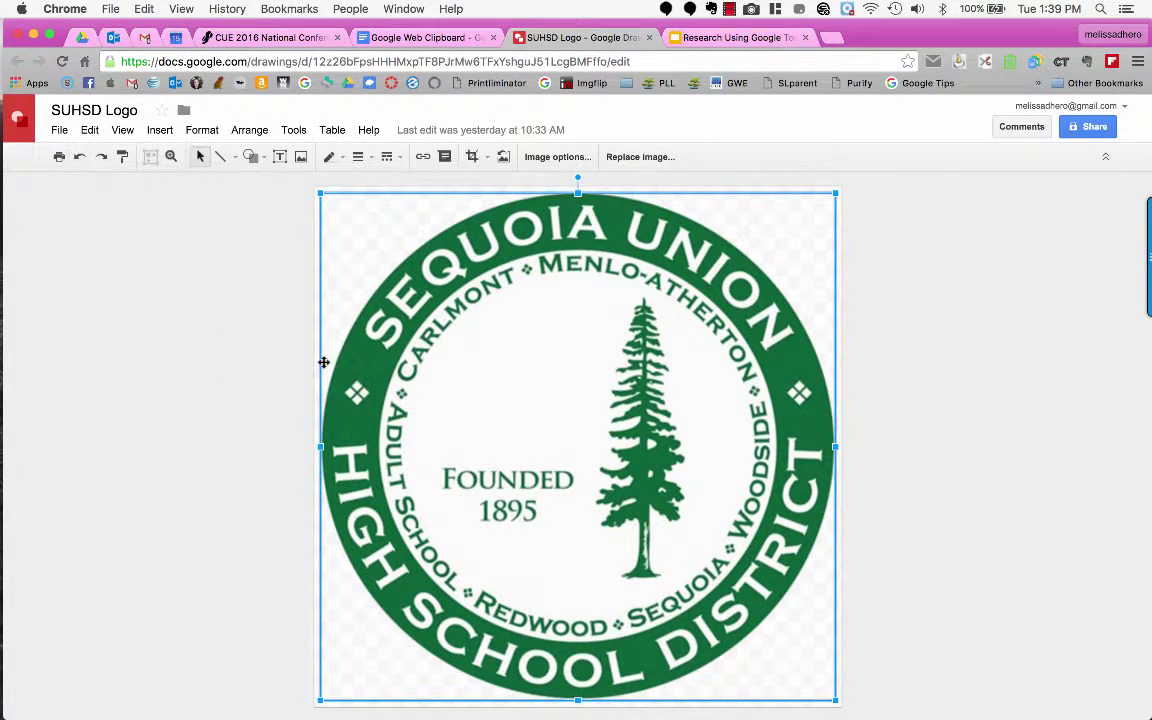
pyautogui.click(400, 38)
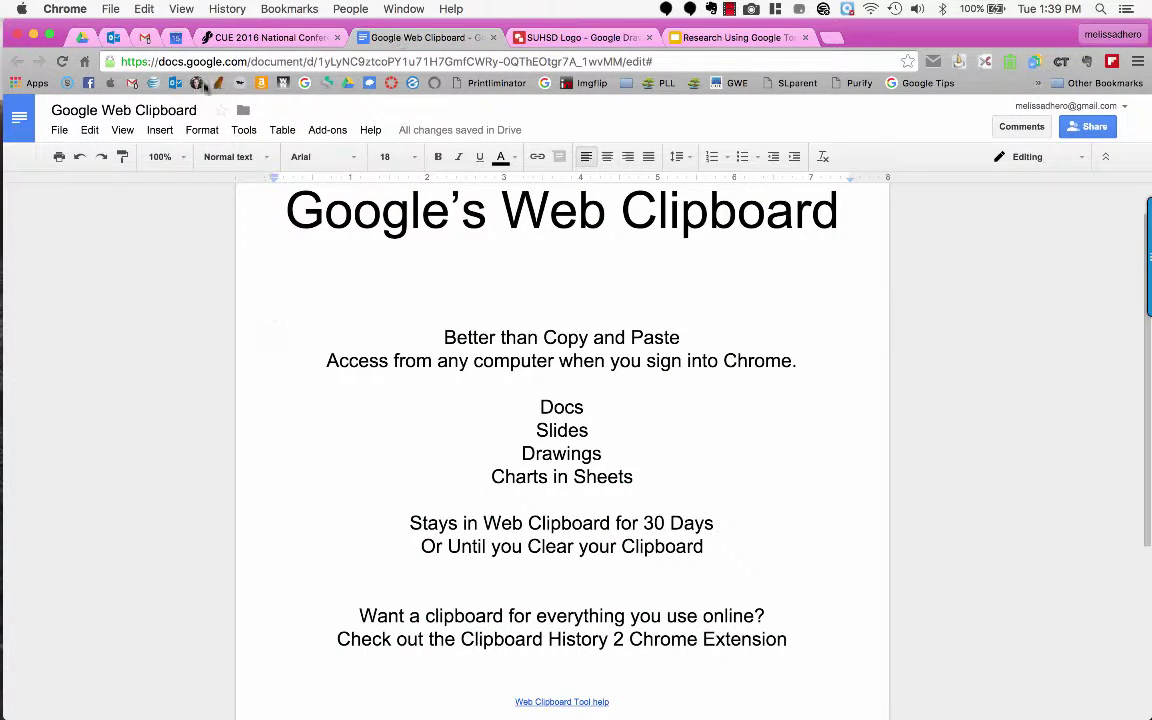
# - Paste the seal from the Edit > Web clipboard menu, then go to the 'Research Using Google Tools' tab
pyautogui.click(89, 130)
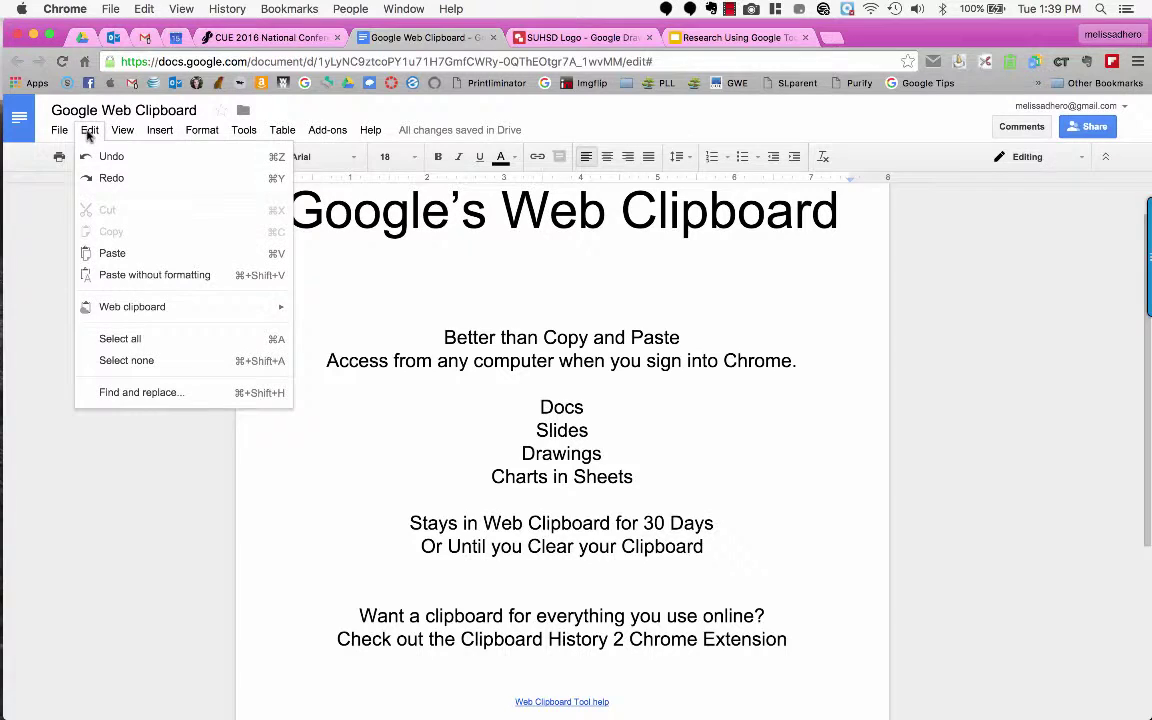
pyautogui.moveTo(250, 307)
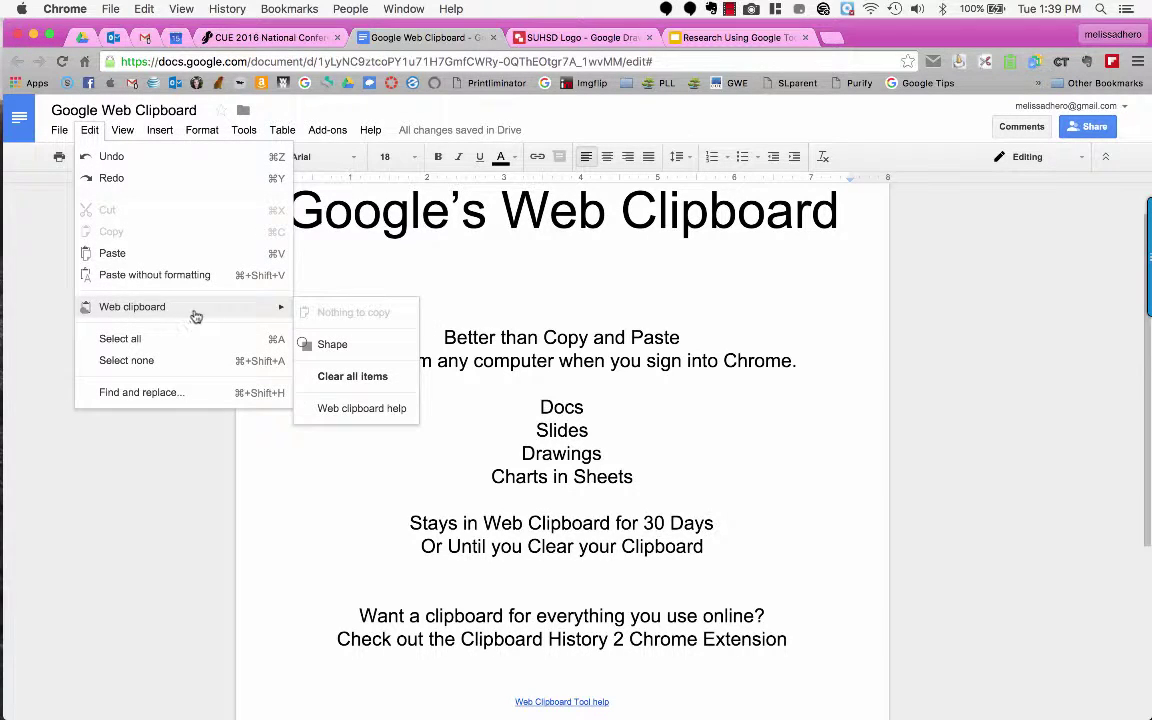
pyautogui.moveTo(326, 344)
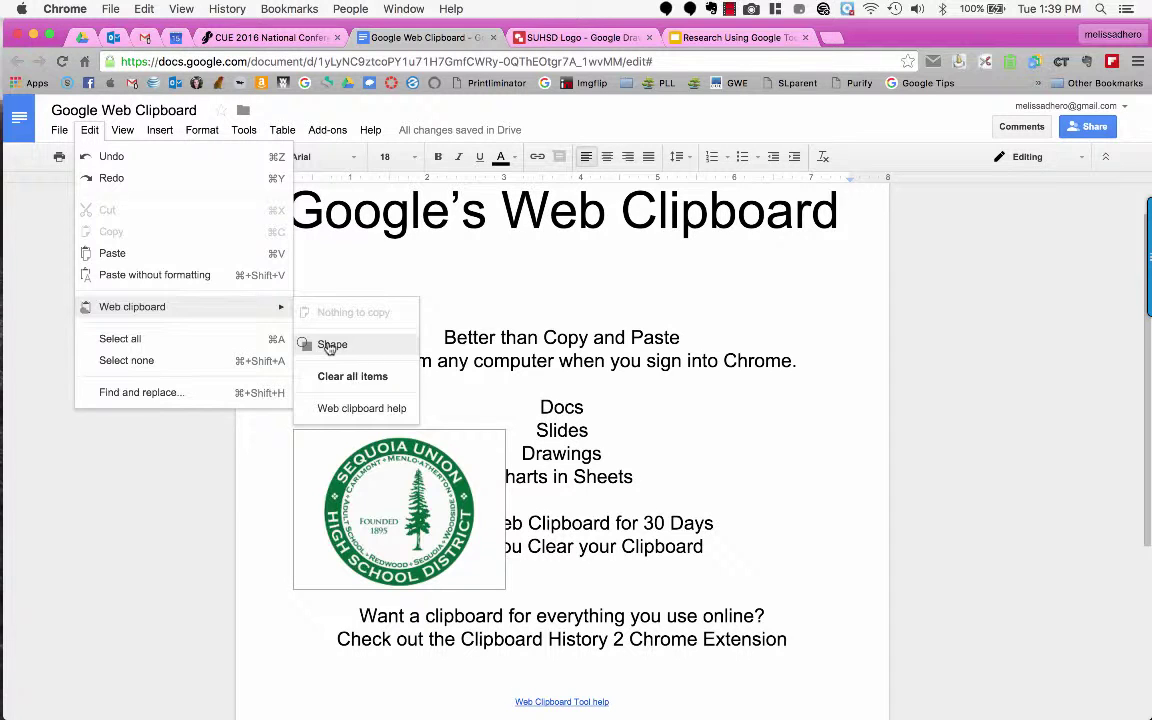
pyautogui.click(328, 345)
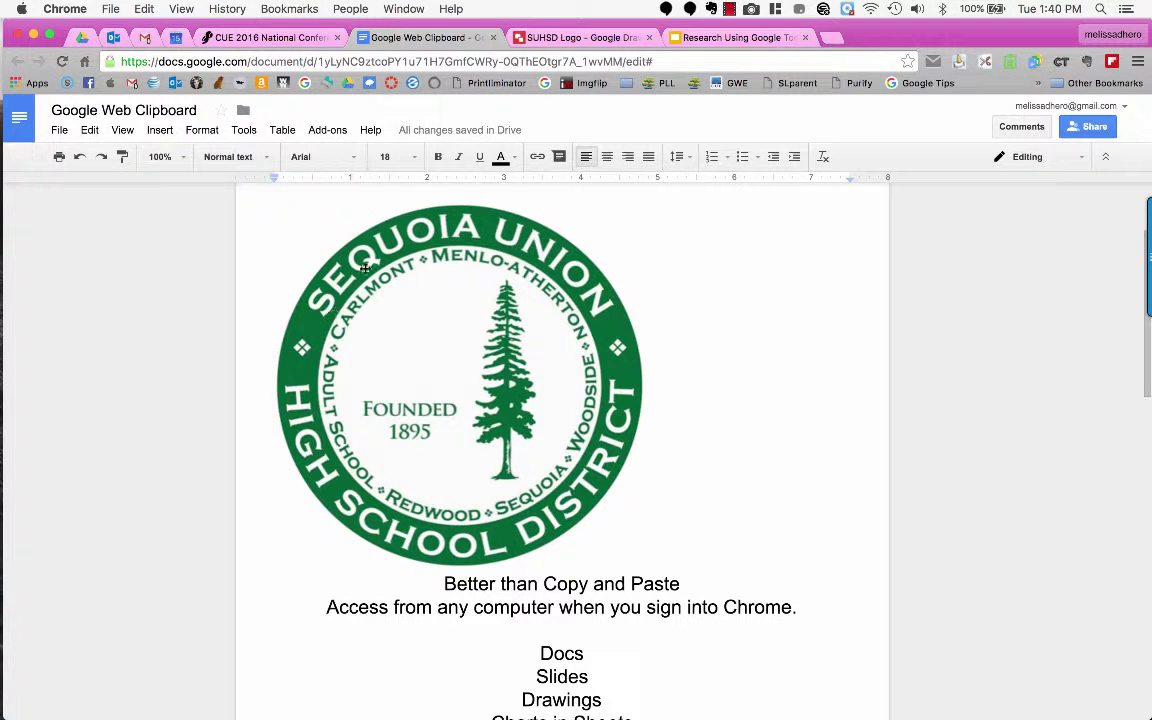
pyautogui.click(729, 38)
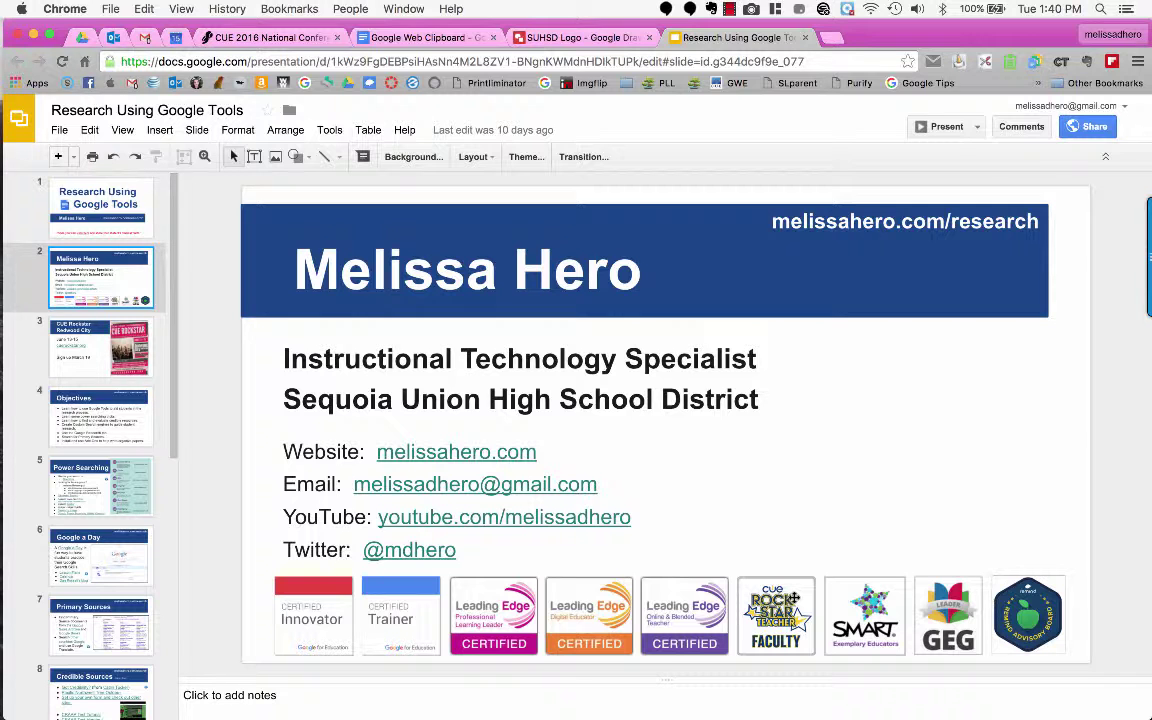
# - On slide 3, copy the CUE Rockstar poster shape to the web clipboard, then return to the doc
pyautogui.click(97, 340)
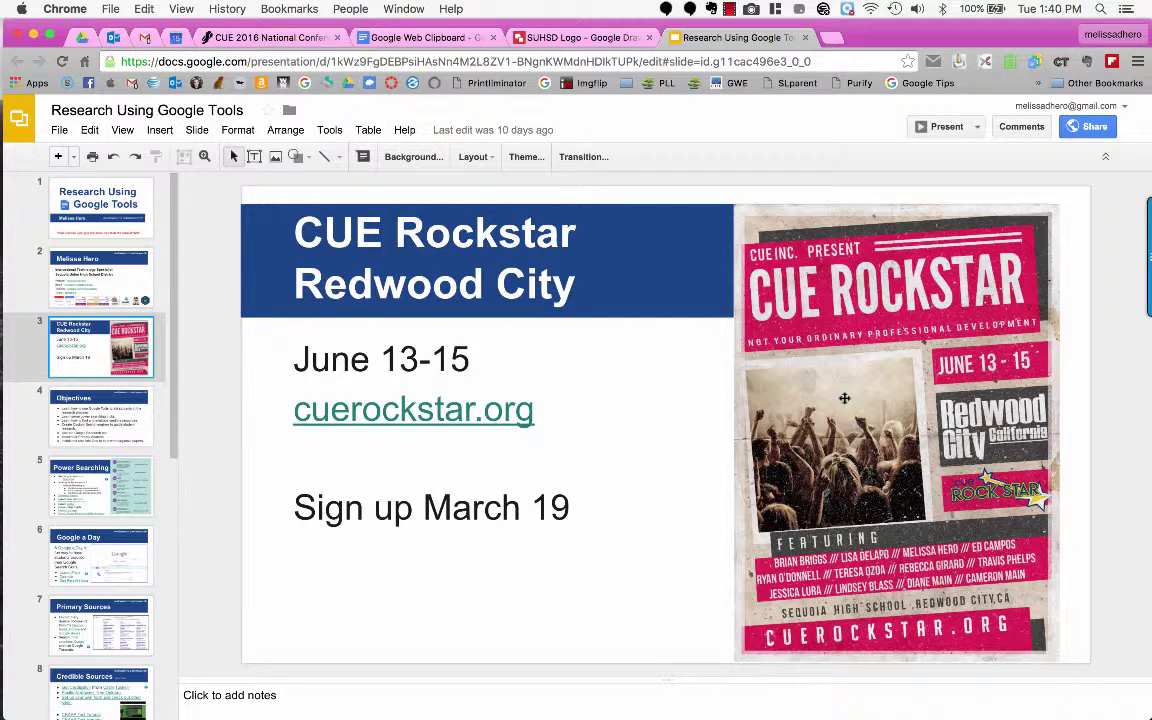
pyautogui.click(844, 399)
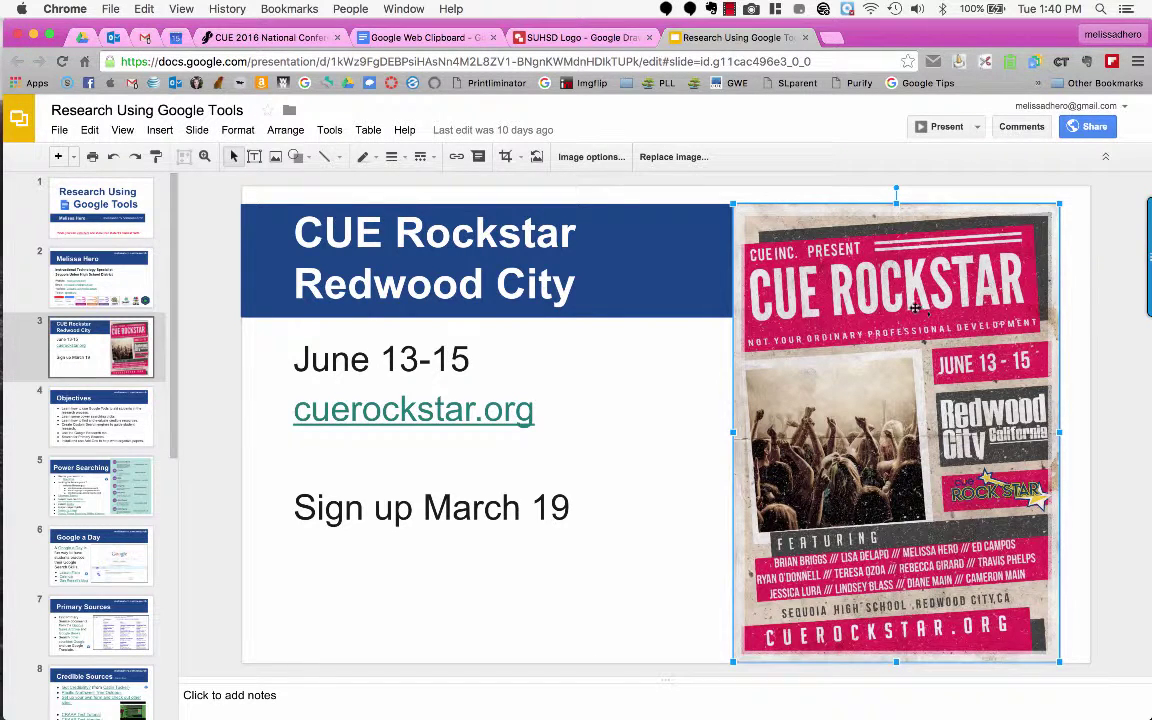
pyautogui.click(89, 130)
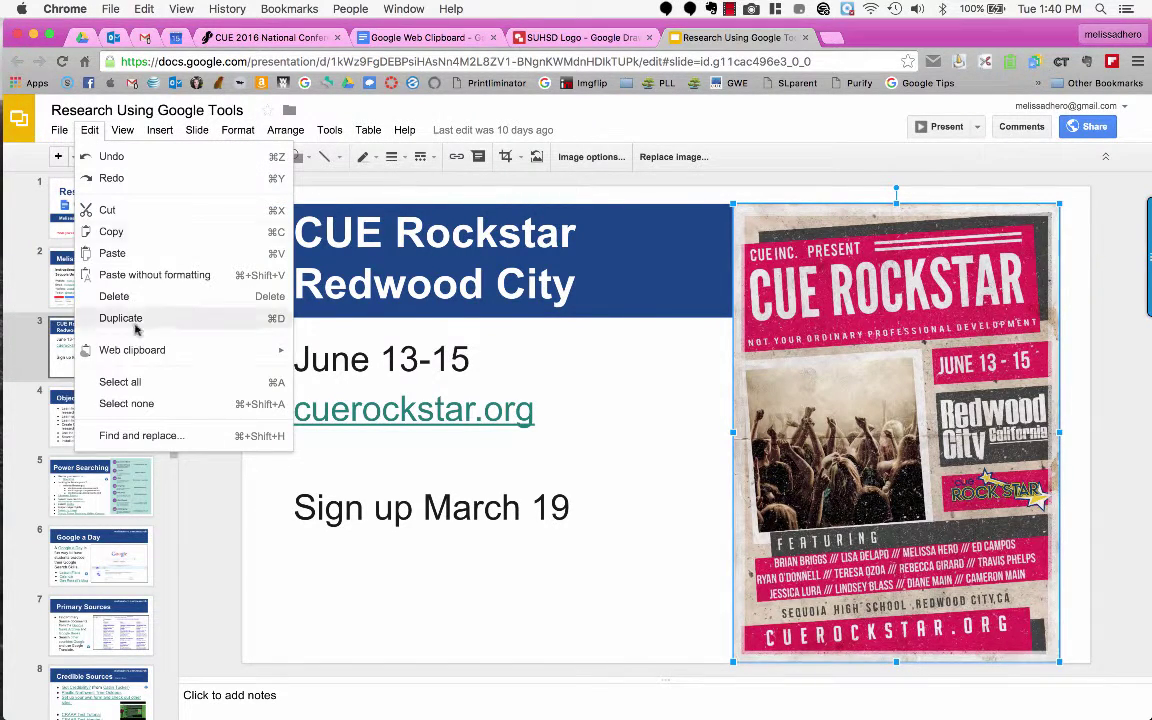
pyautogui.moveTo(146, 352)
pyautogui.click(301, 354)
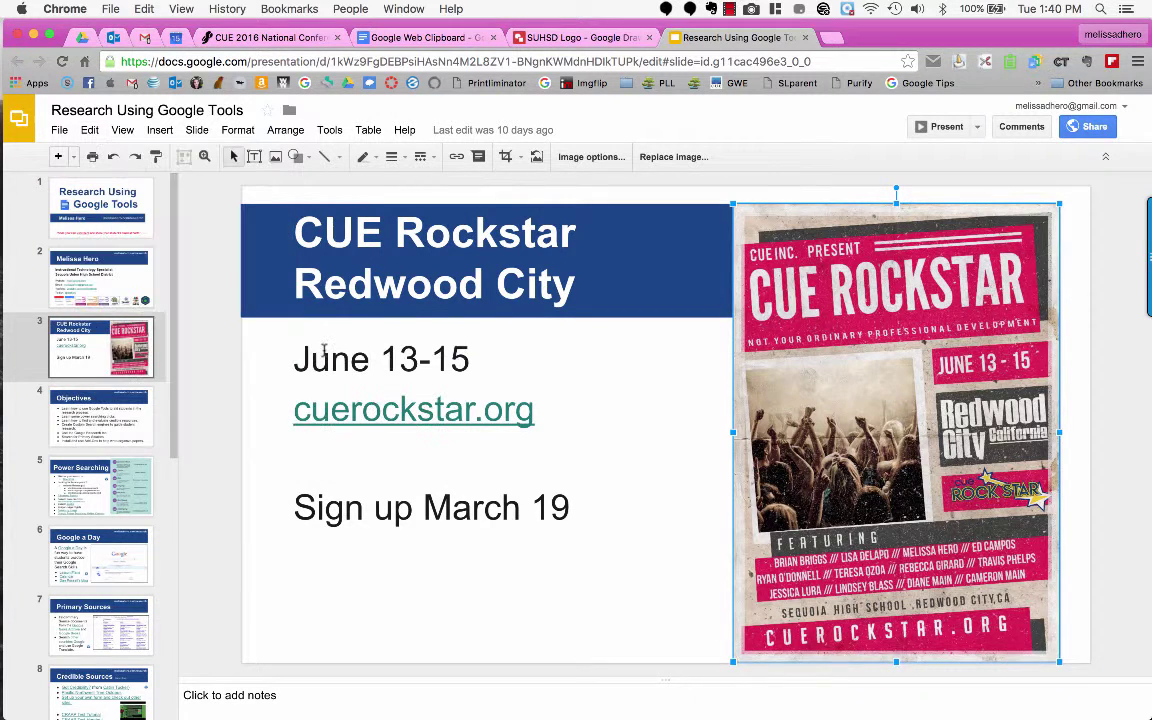
pyautogui.click(440, 37)
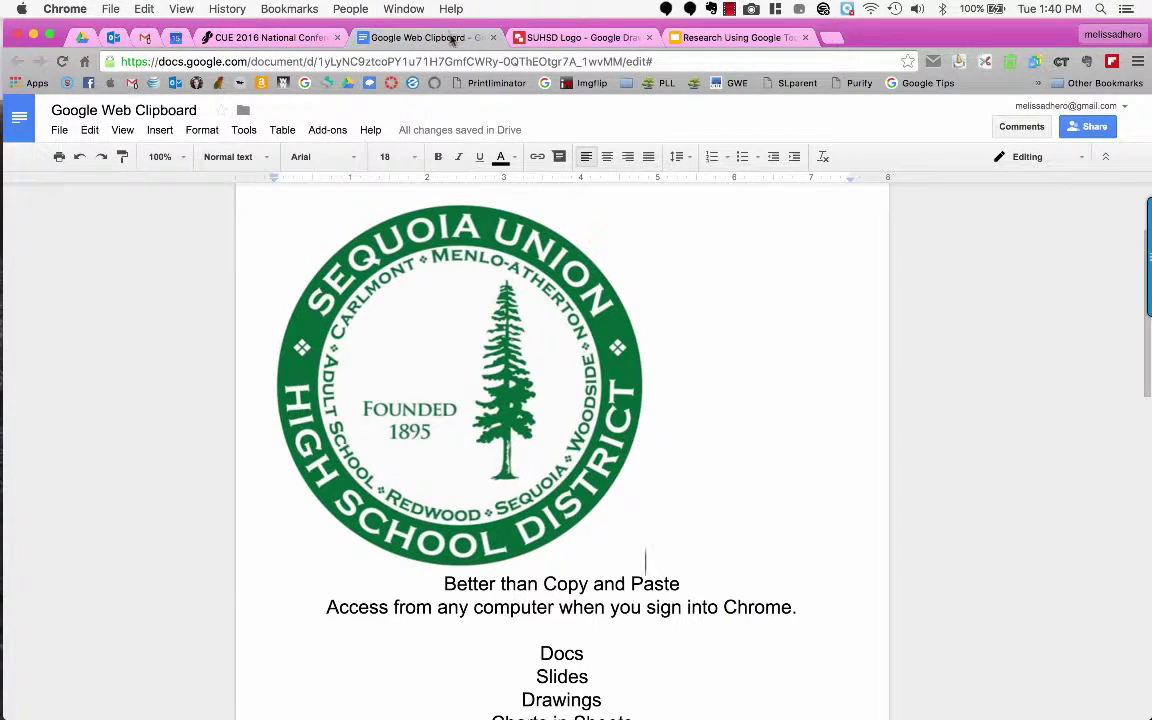
# - Paste the CUE Rockstar poster using the first Shape item under Edit > Web clipboard
pyautogui.click(92, 131)
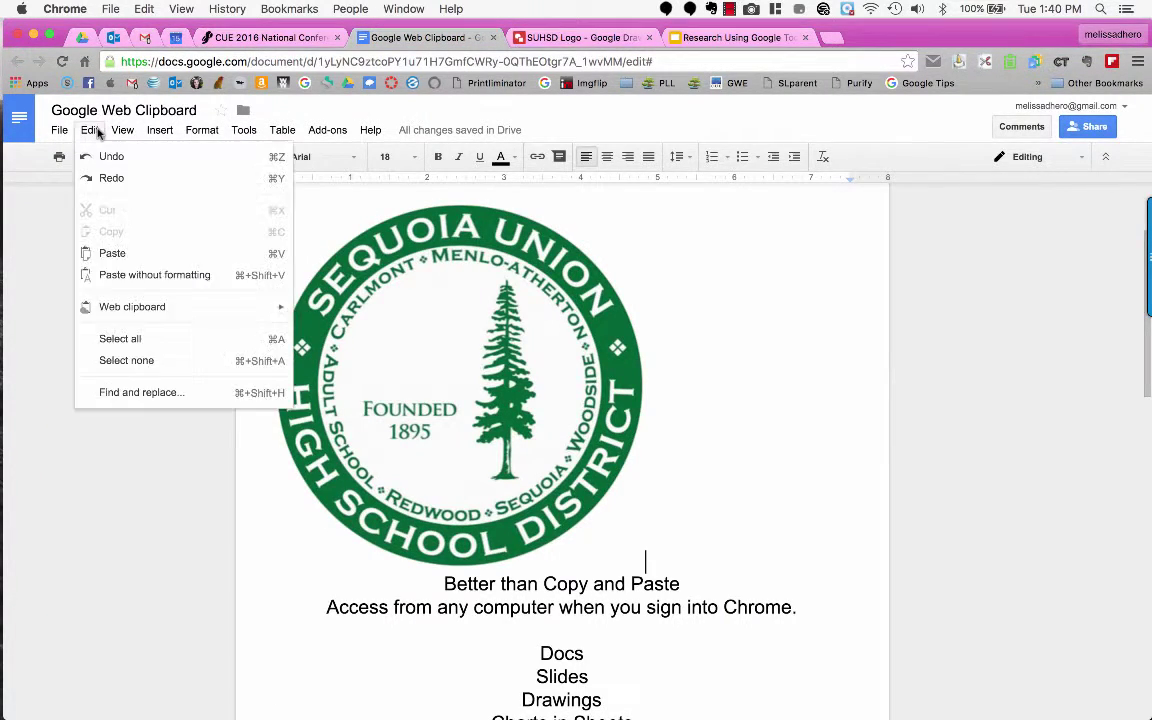
pyautogui.moveTo(275, 306)
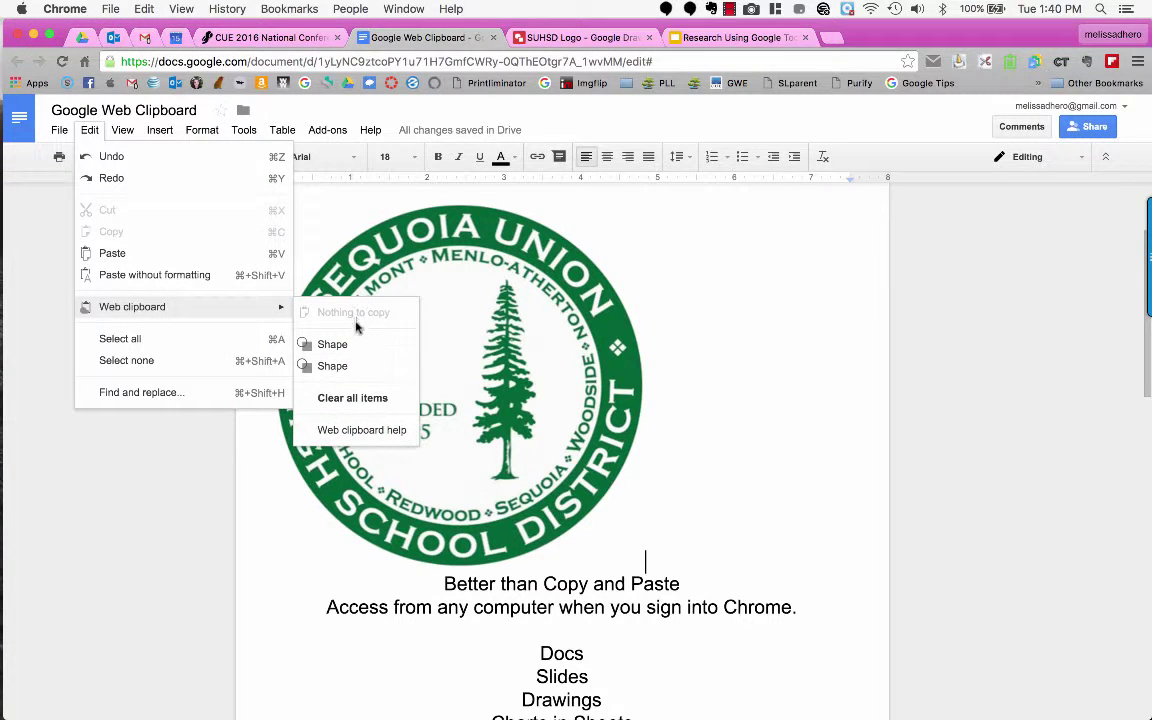
pyautogui.moveTo(352, 368)
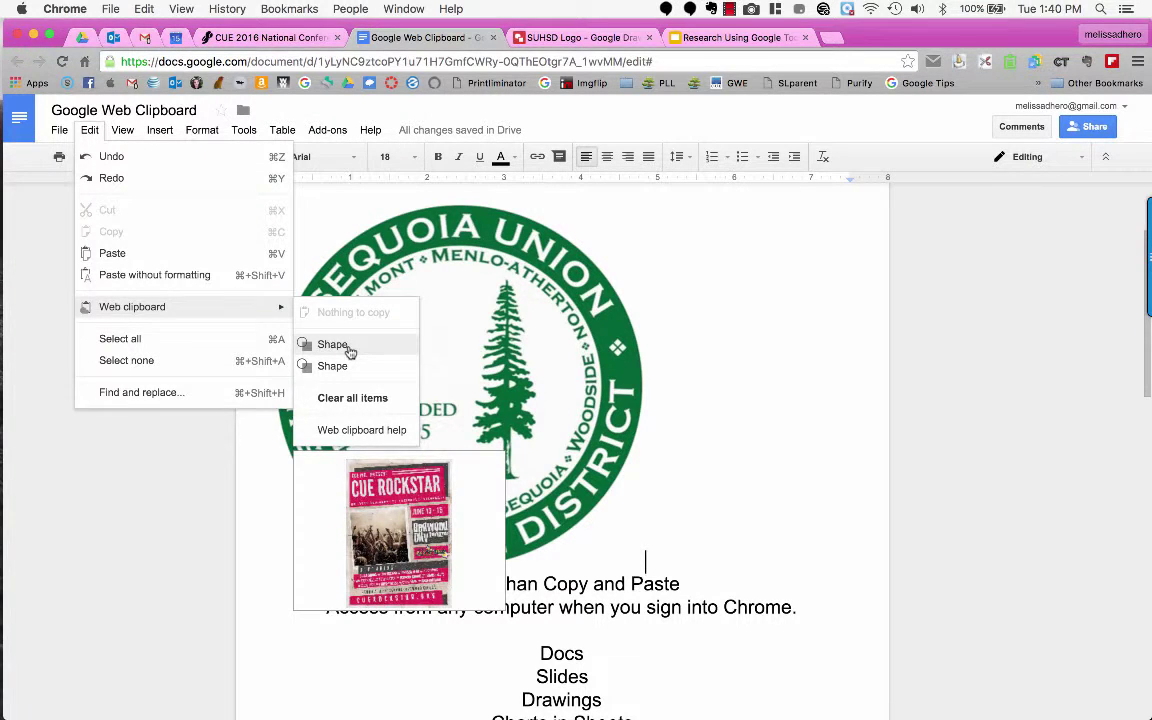
pyautogui.click(333, 345)
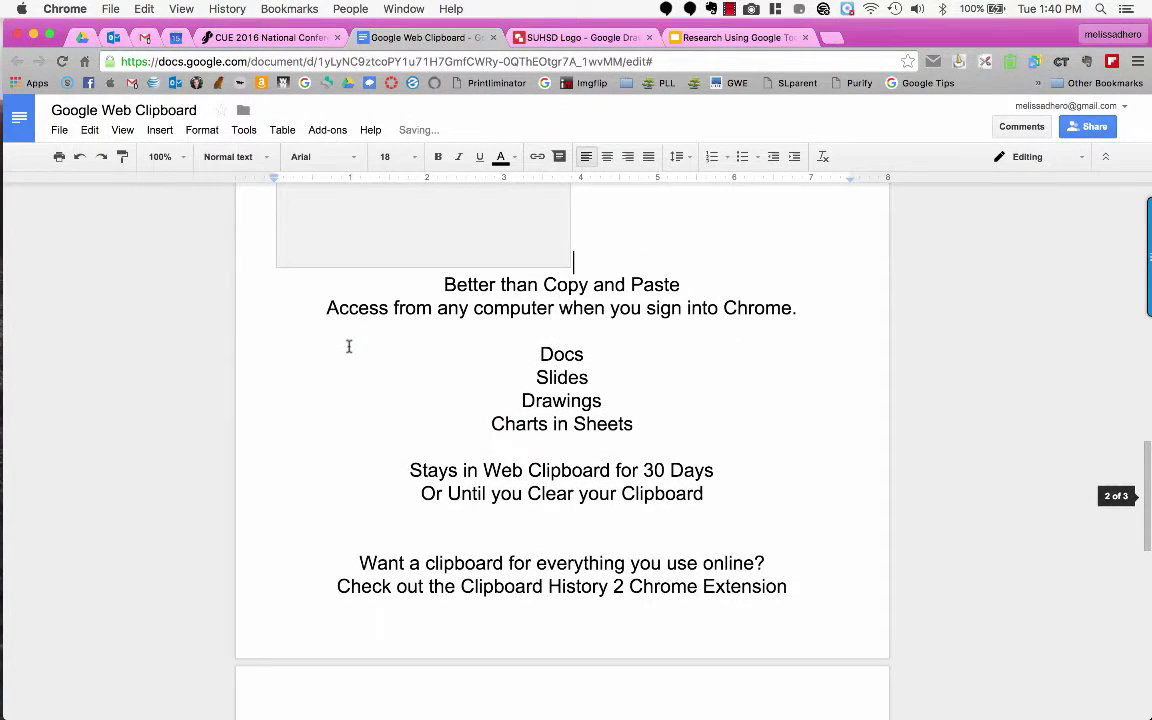
# - Preview the saved web clipboard items, then scroll down to the Clipboard History 2 note
pyautogui.click(90, 130)
pyautogui.moveTo(141, 304)
pyautogui.moveTo(332, 347)
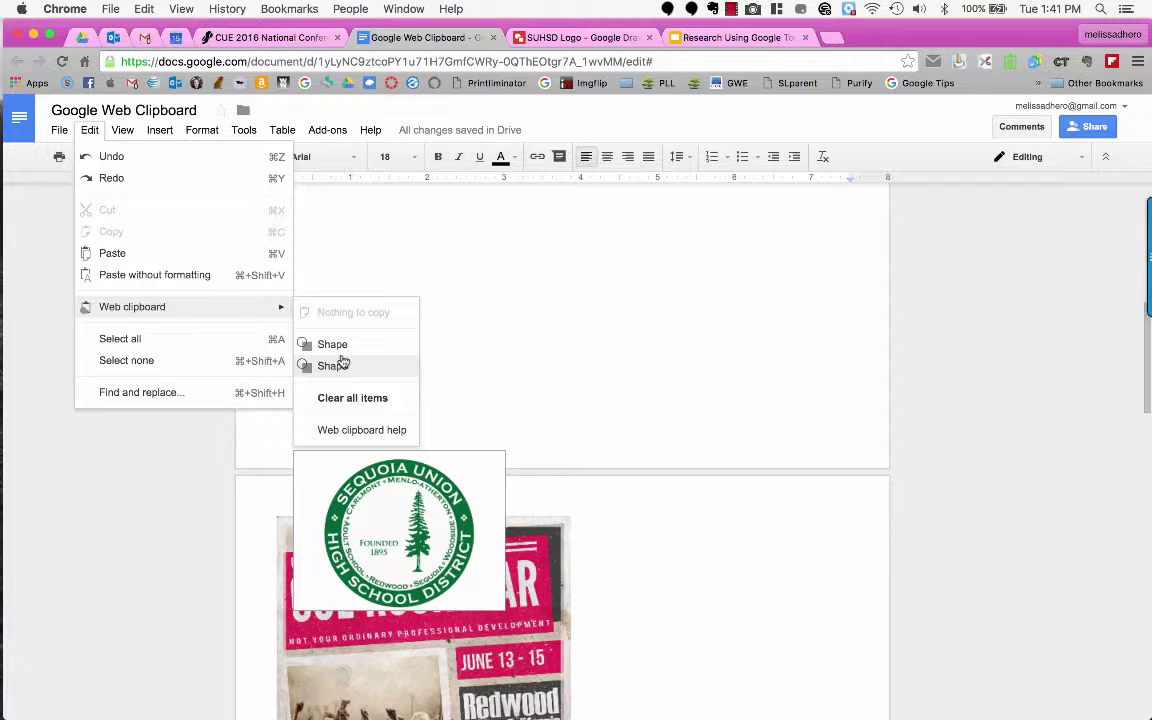
pyautogui.scroll(-10, 835, 505)
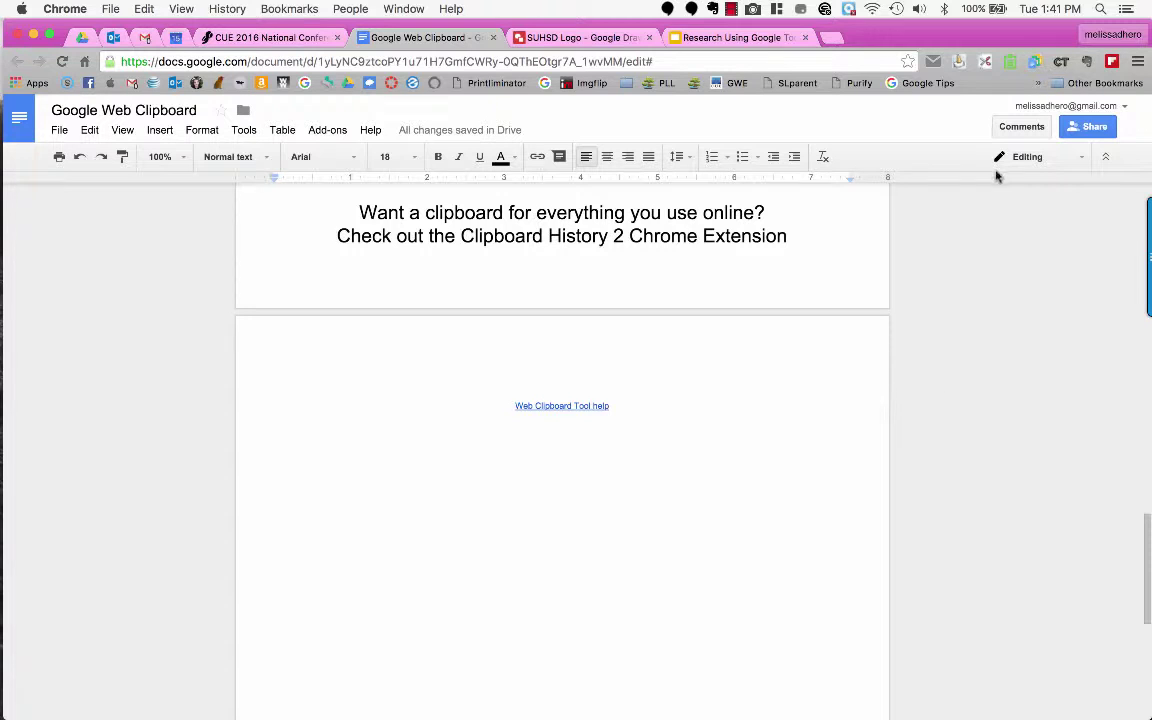
pyautogui.click(1010, 64)
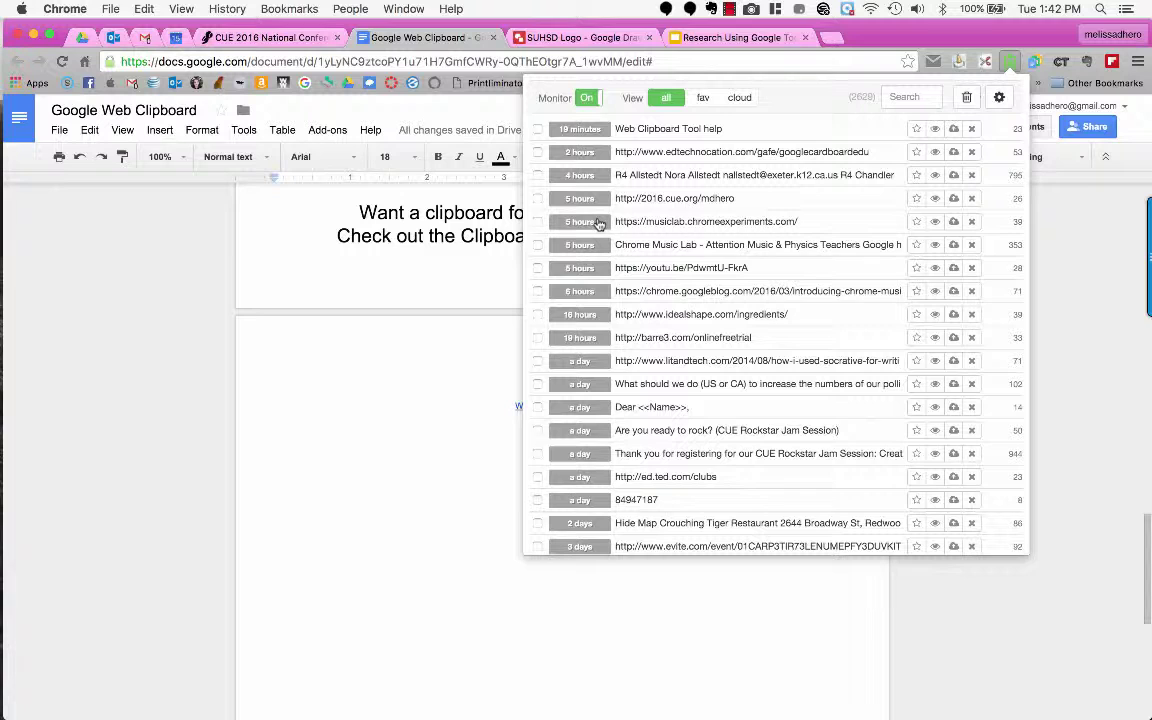
pyautogui.click(656, 221)
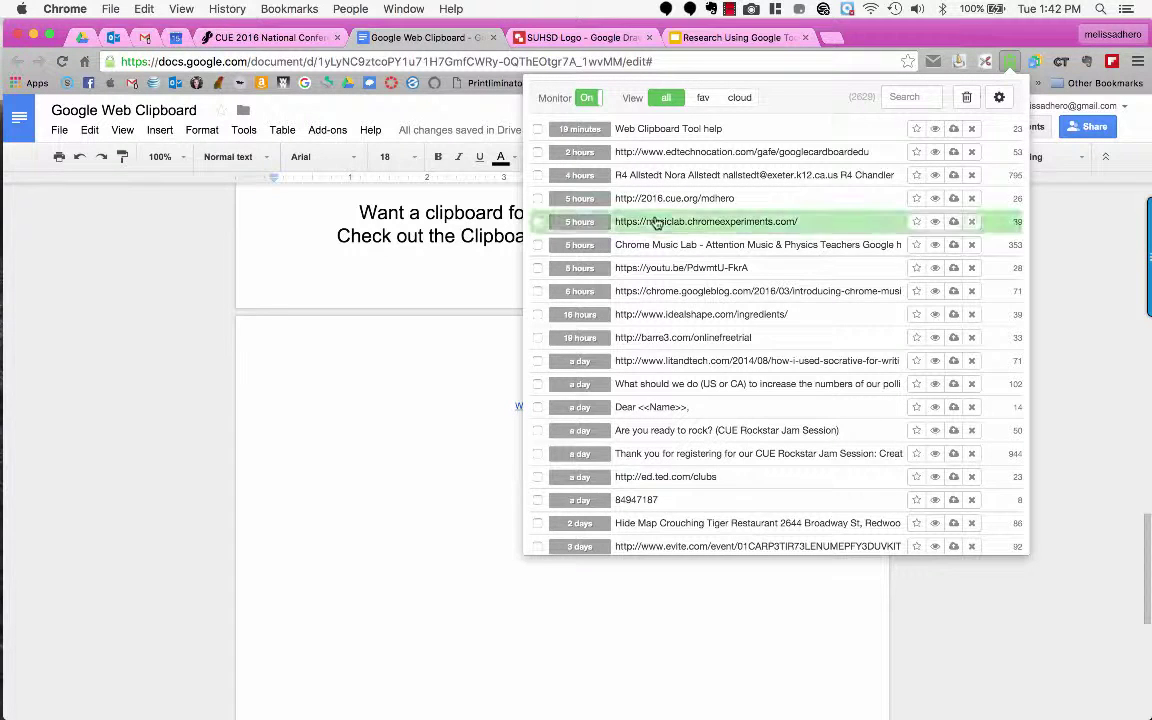
pyautogui.click(521, 324)
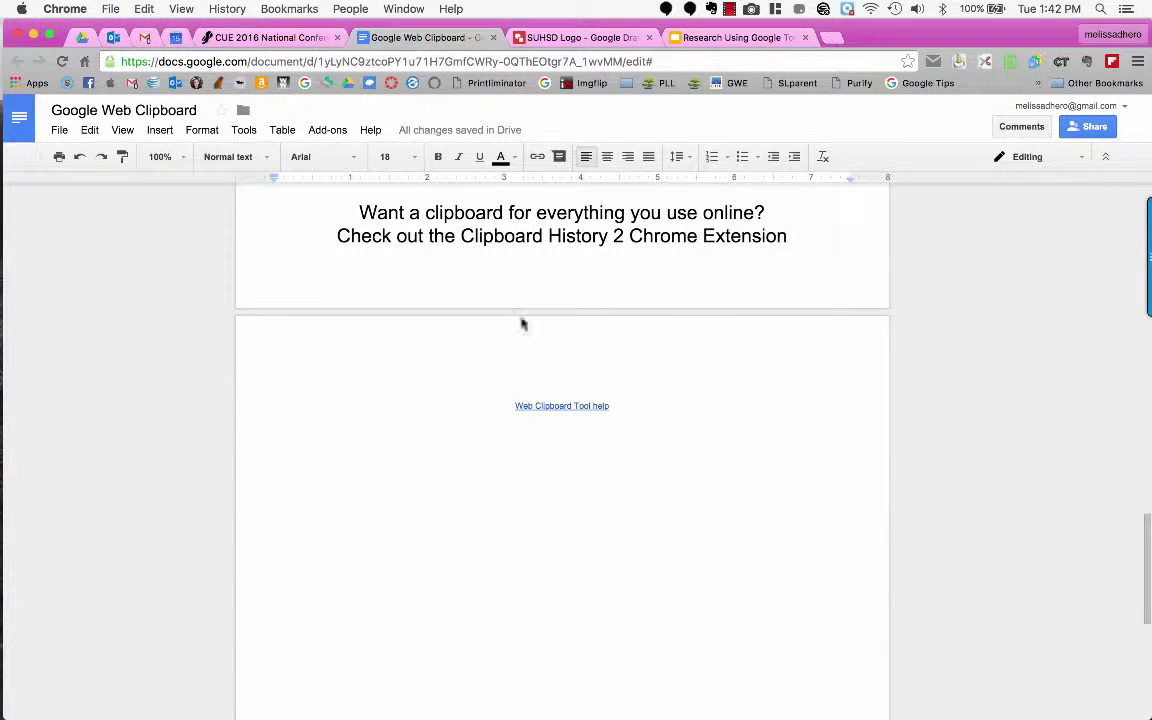
pyautogui.click(794, 236)
pyautogui.press('Return')
pyautogui.press('cmd+v')
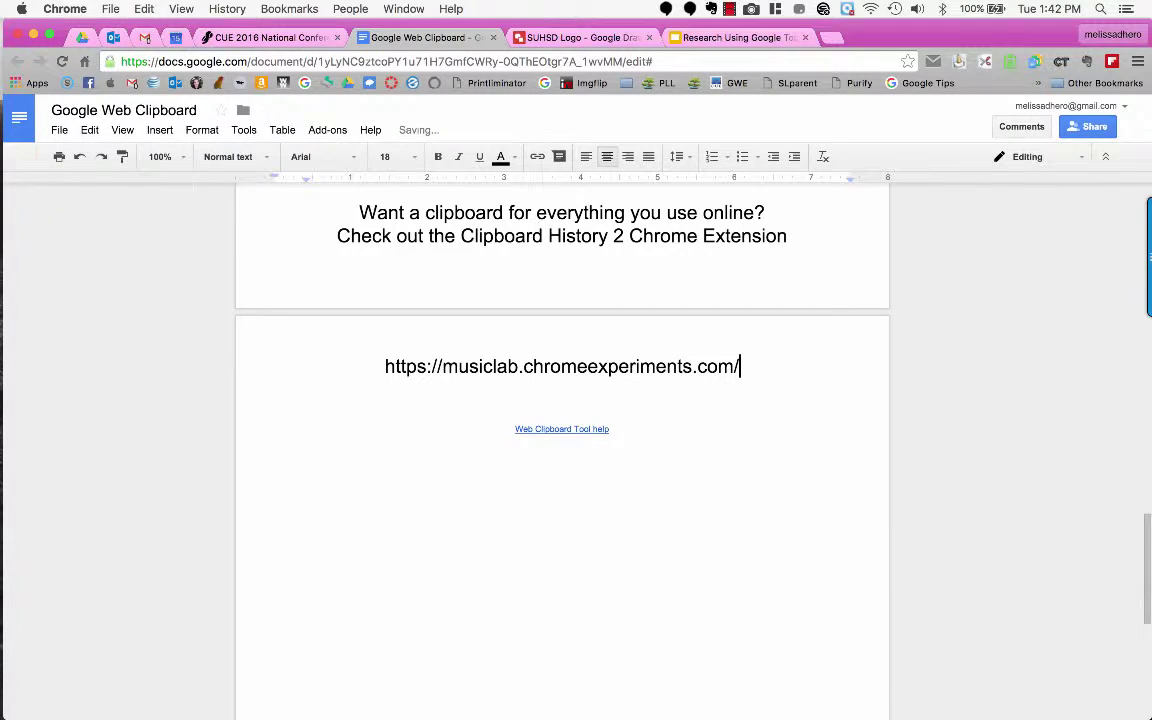